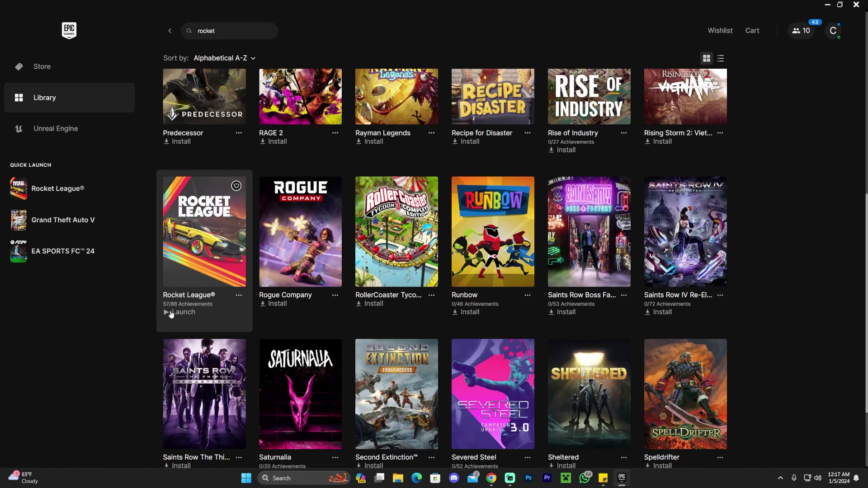
Launch Rocket League, fully exit Epic Games Launcher from the tray, and open Task Manager.
click(171, 313)
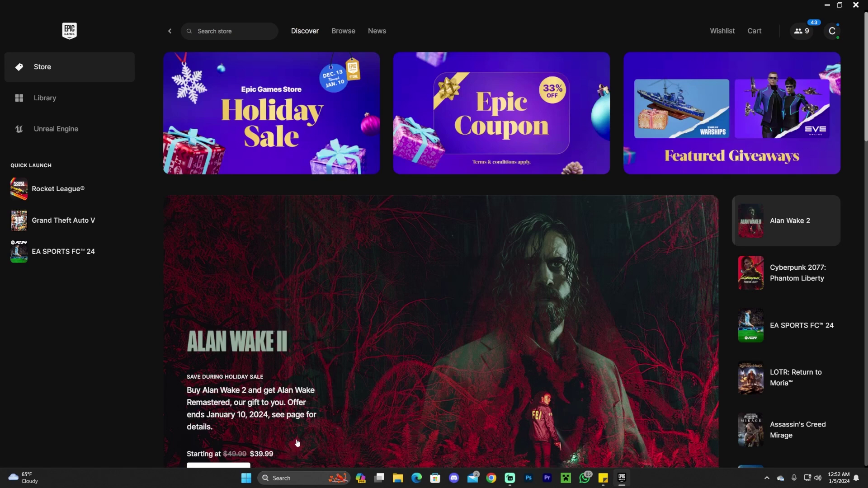
click(857, 4)
click(767, 478)
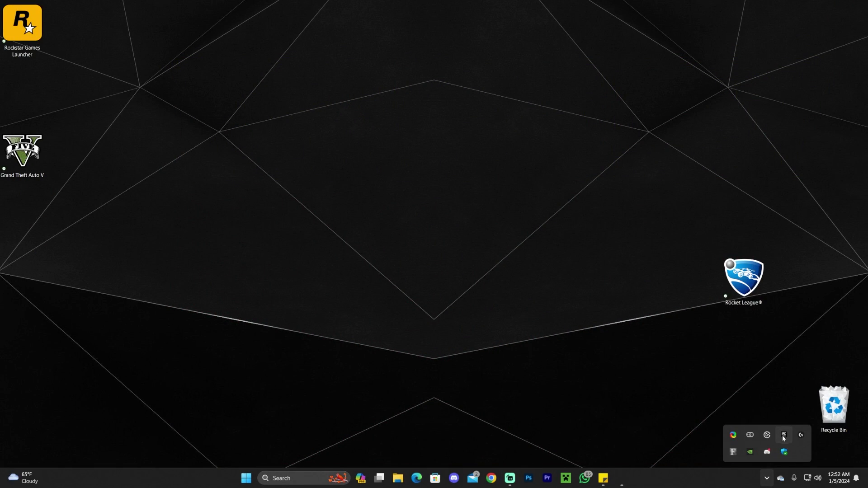
right_click(784, 438)
click(789, 432)
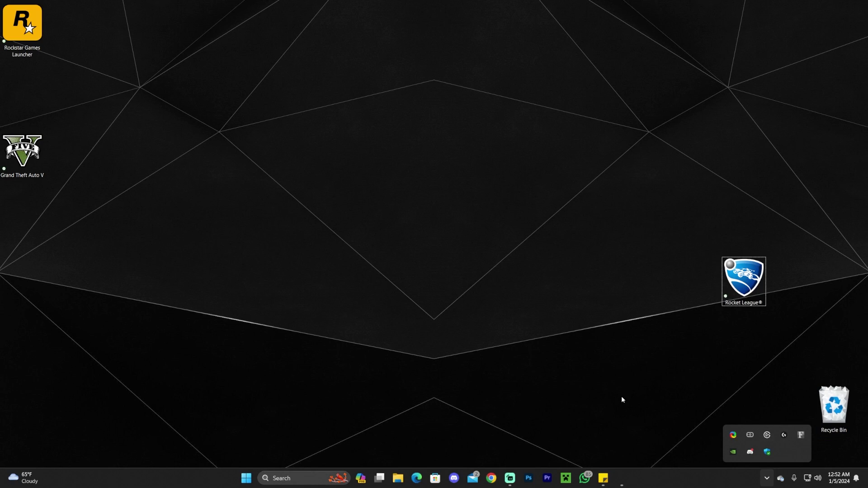
right_click(671, 479)
click(486, 299)
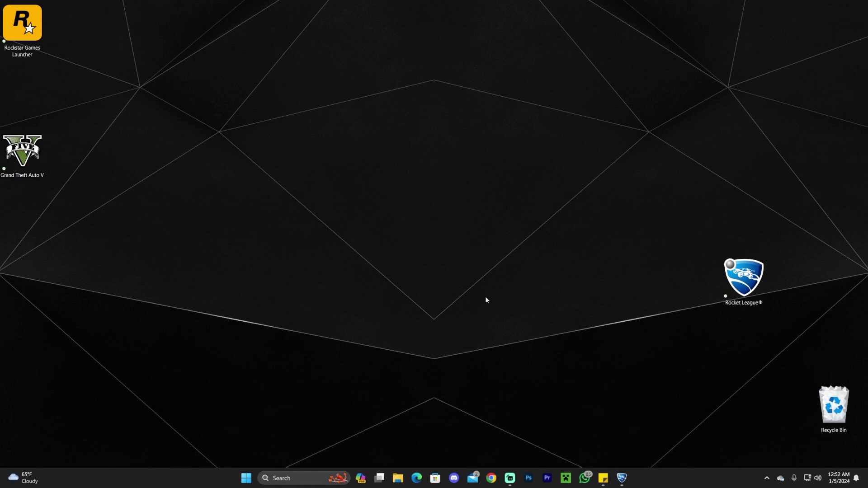
End the Rocket League process from the Apps list in Task Manager.
scroll(515, 222, down, 1)
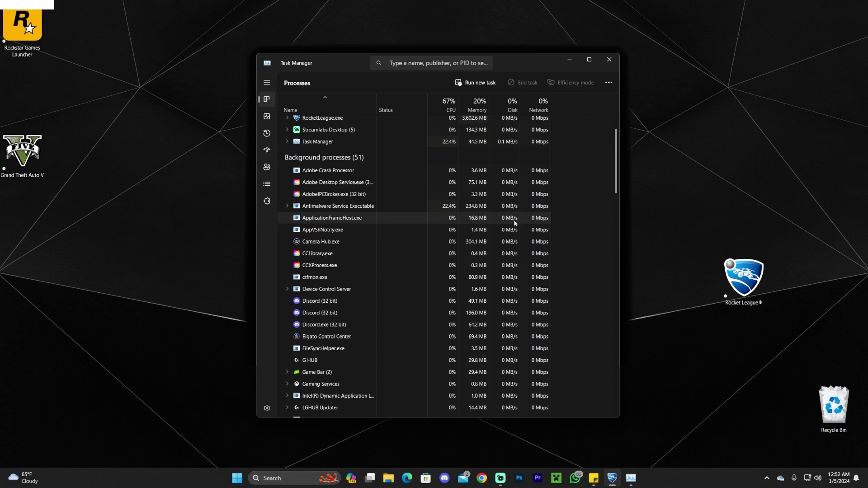
scroll(337, 213, up, 2)
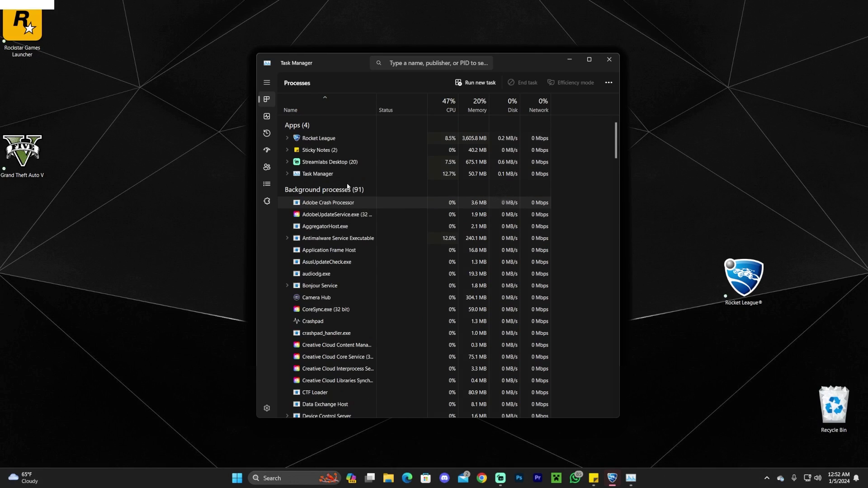
click(332, 139)
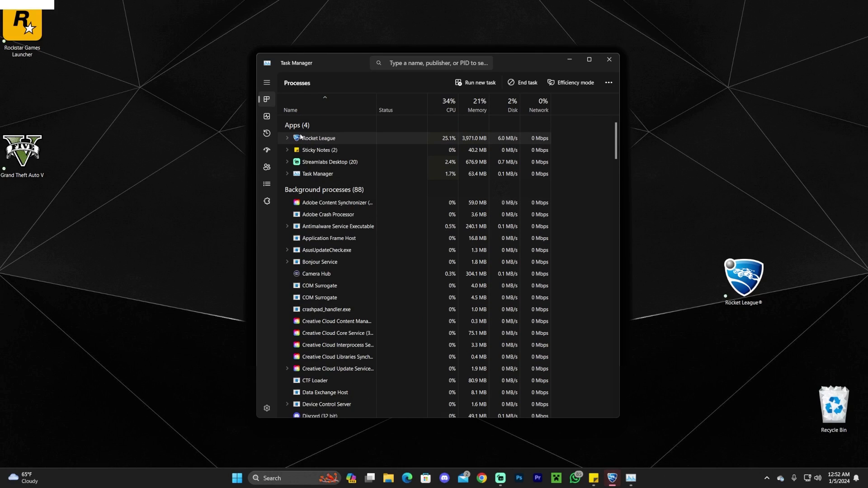
click(526, 85)
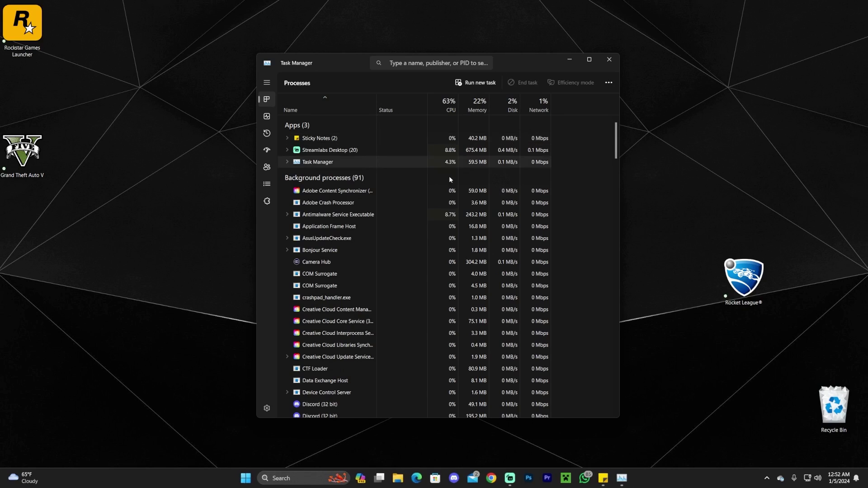
Scroll through the full process list, then close Task Manager.
scroll(376, 276, down, 5)
scroll(385, 285, down, 8)
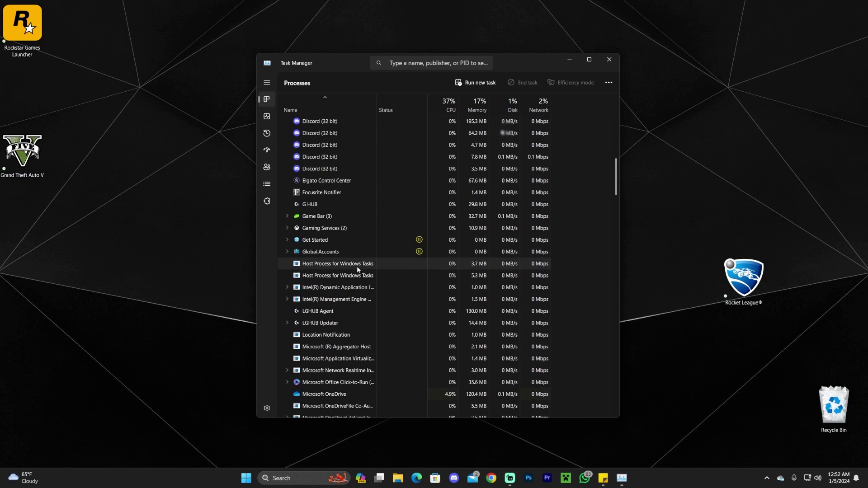
scroll(353, 268, down, 15)
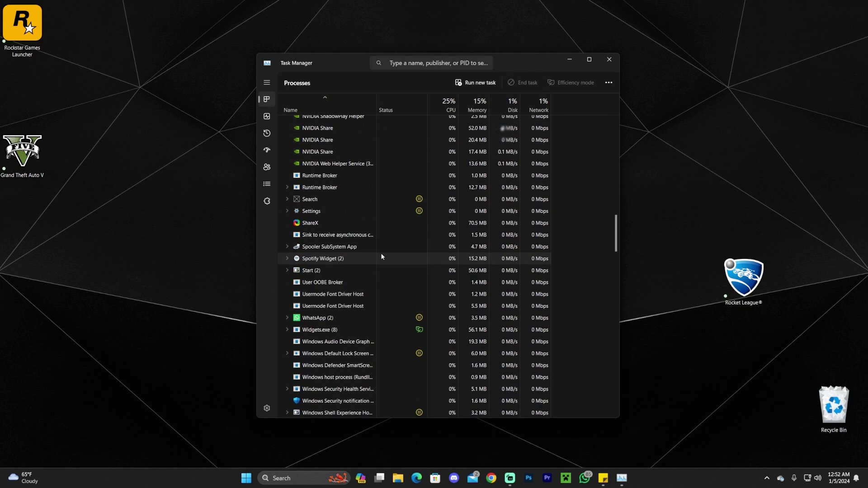
scroll(386, 245, down, 15)
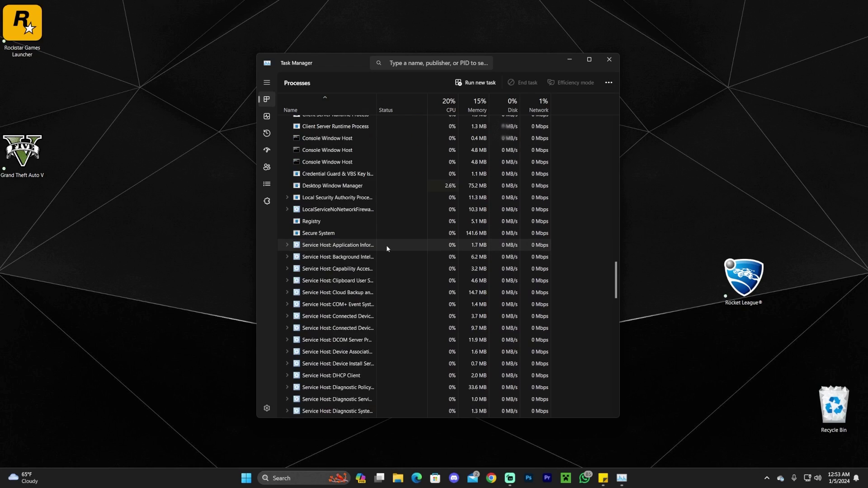
scroll(480, 267, down, 13)
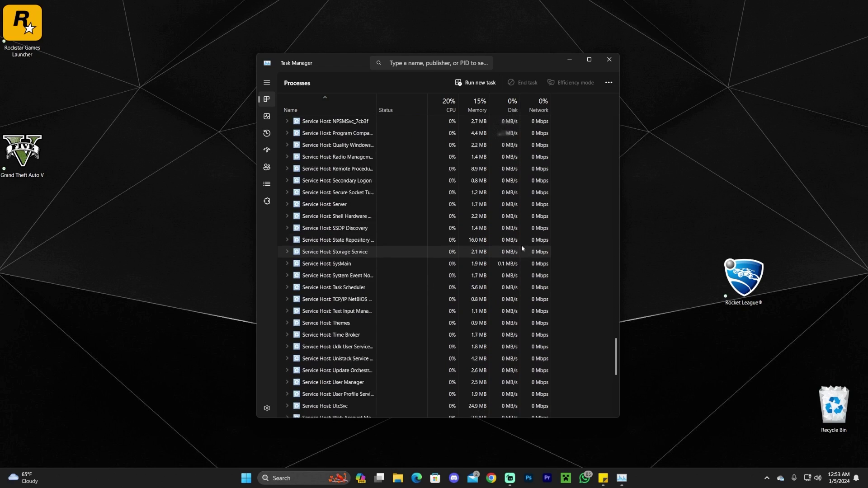
scroll(581, 223, down, 4)
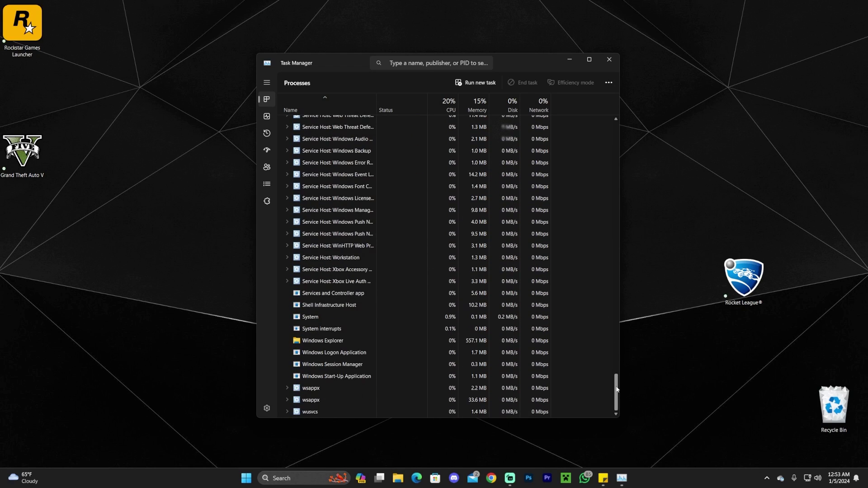
drag(616, 391, 618, 60)
click(610, 59)
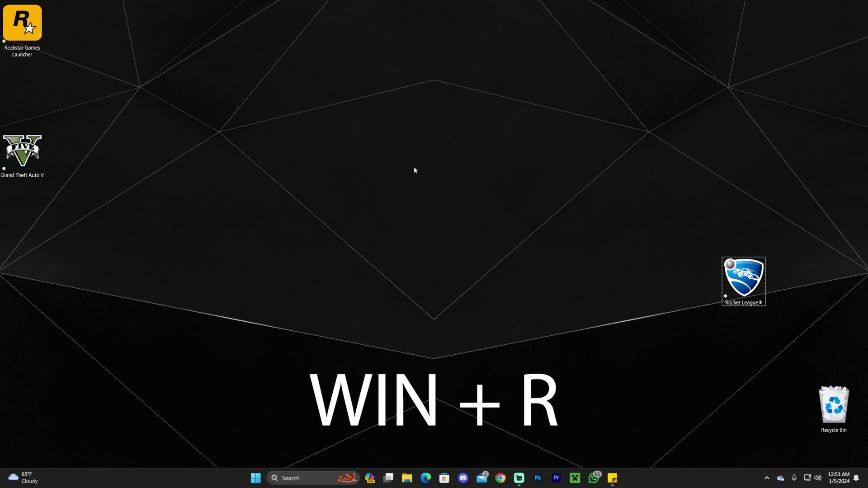
Run %localappdata% from the Win+R dialog to open AppData\Local in File Explorer.
key(super+r)
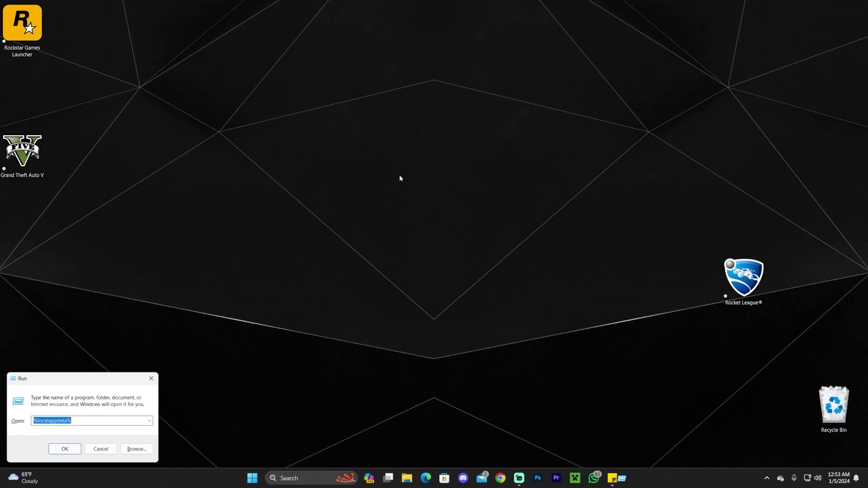
click(117, 421)
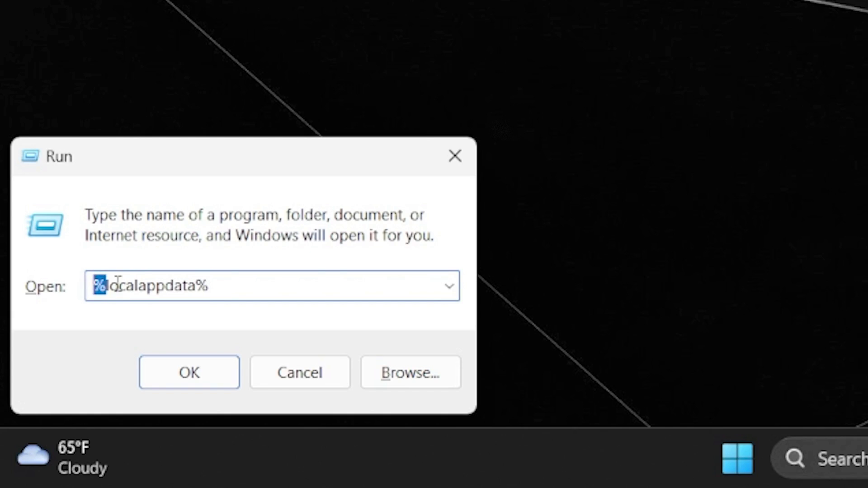
click(38, 421)
drag(138, 286, 171, 286)
click(186, 286)
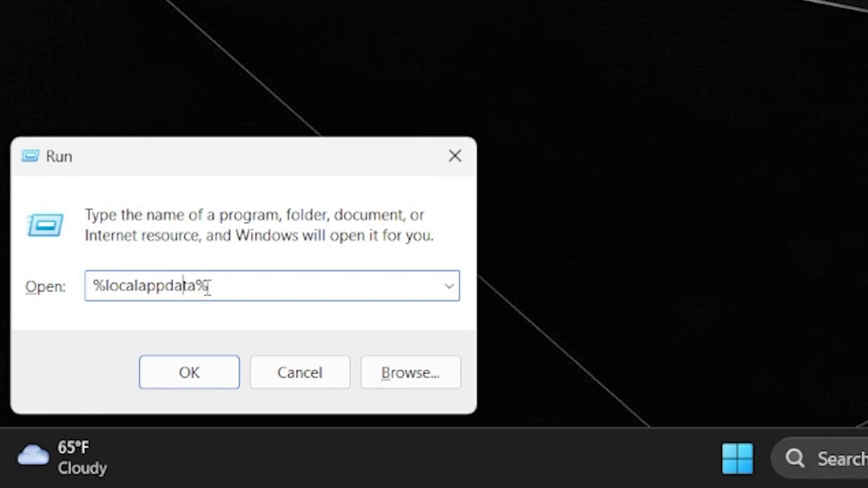
double_click(204, 286)
click(268, 285)
drag(267, 285, 105, 286)
click(252, 279)
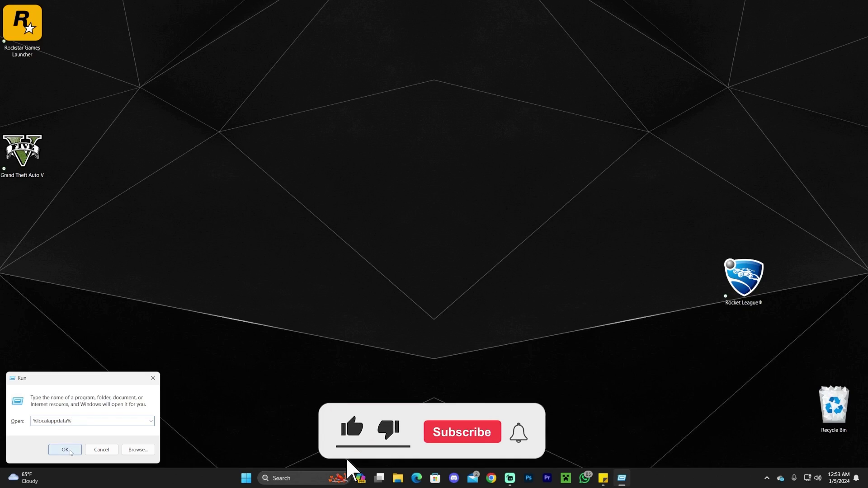
key(Return)
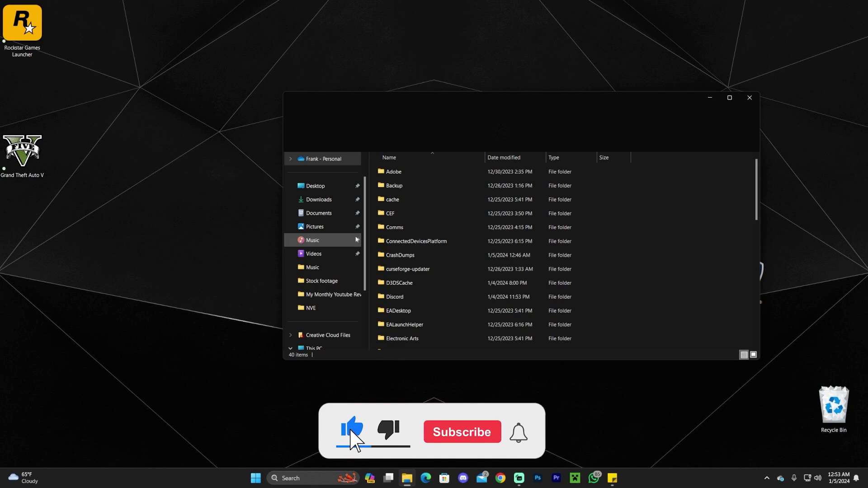
Maximize Explorer and open the EpicGamesLauncher\Saved folder.
double_click(608, 97)
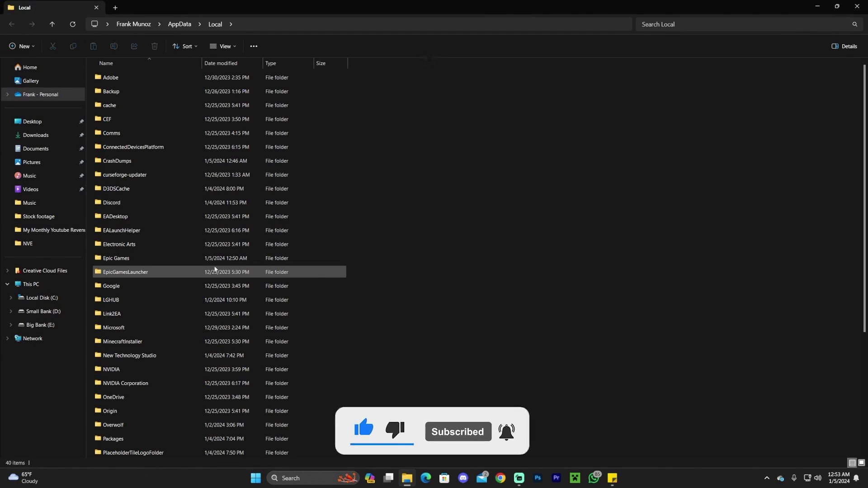
click(178, 277)
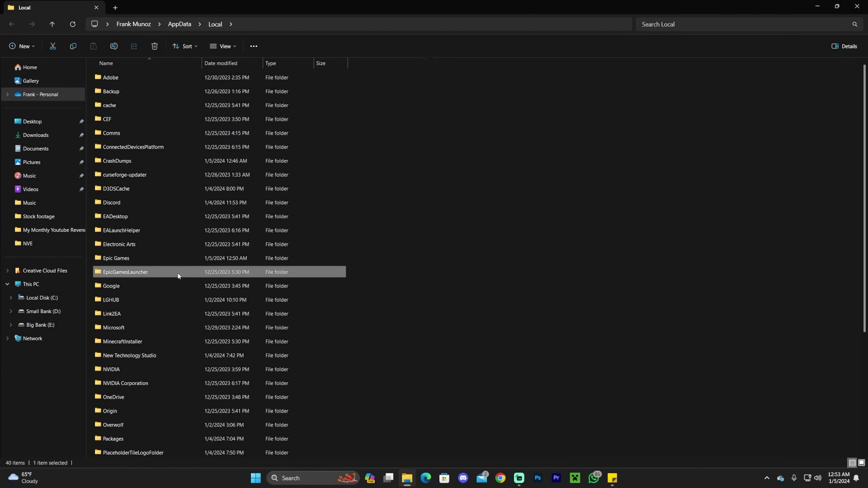
double_click(144, 273)
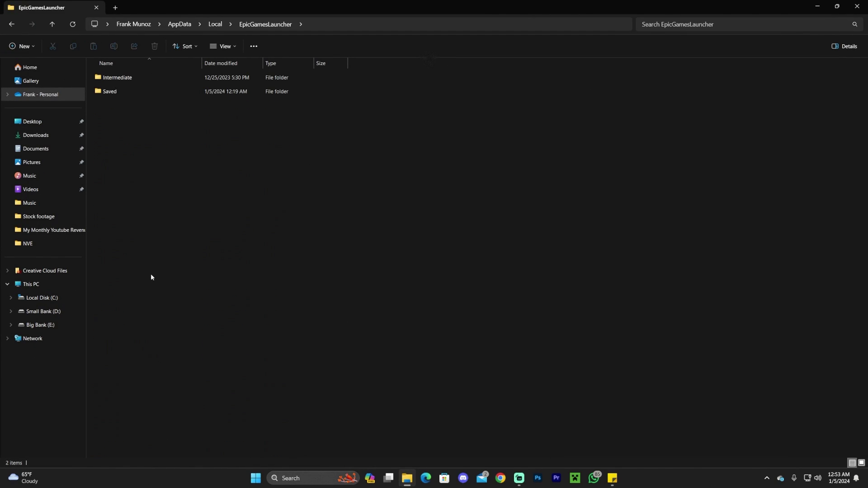
double_click(111, 91)
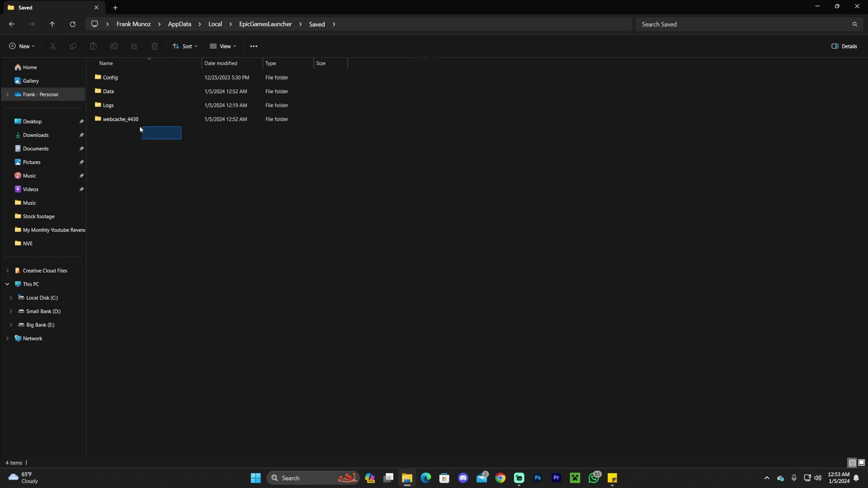
Delete the webcache_4430 folder, leaving Config, Data and Logs.
drag(140, 130, 138, 123)
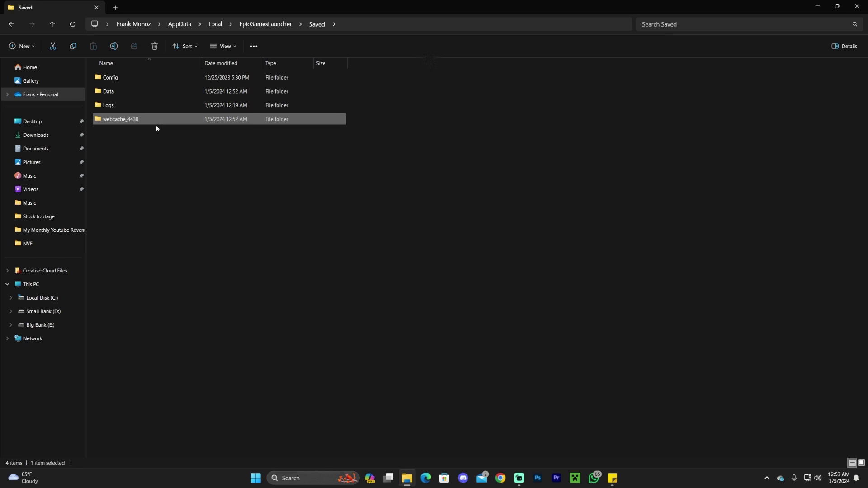
drag(183, 146, 116, 119)
key(Delete)
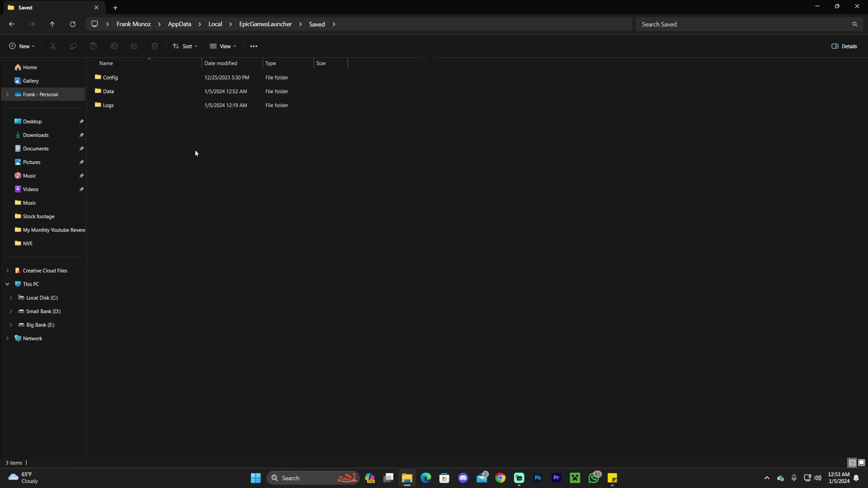
drag(290, 173, 245, 160)
Close Explorer and run Epic Games Launcher as administrator from a Windows search for 'epic'.
click(857, 7)
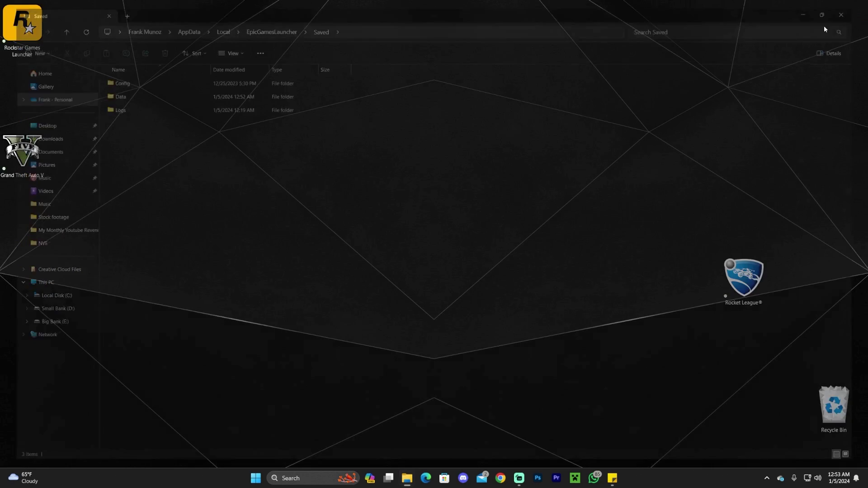
click(304, 478)
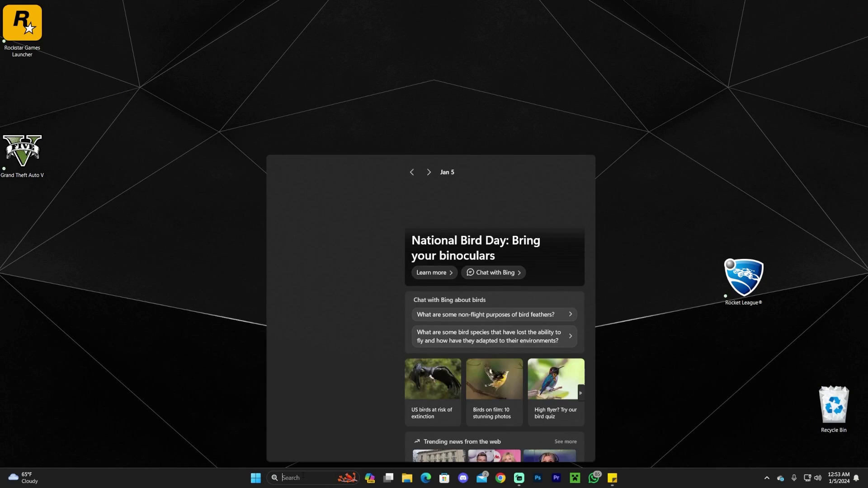
text(epic Games Launcher)
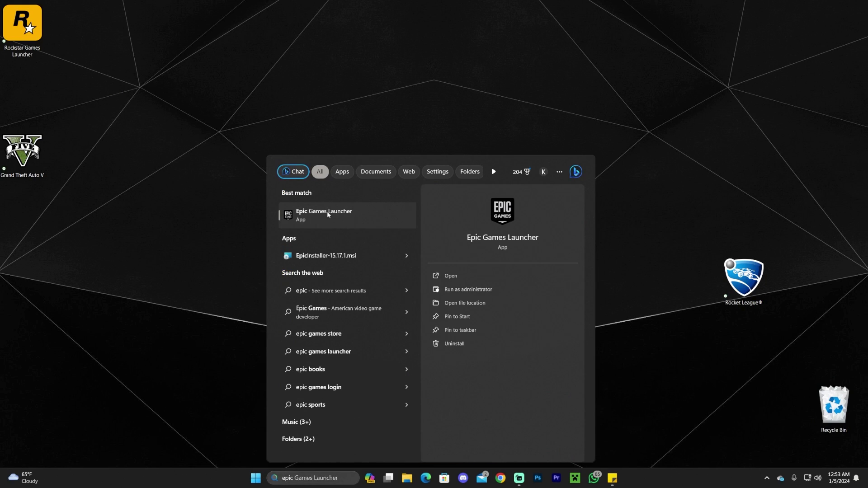
right_click(329, 213)
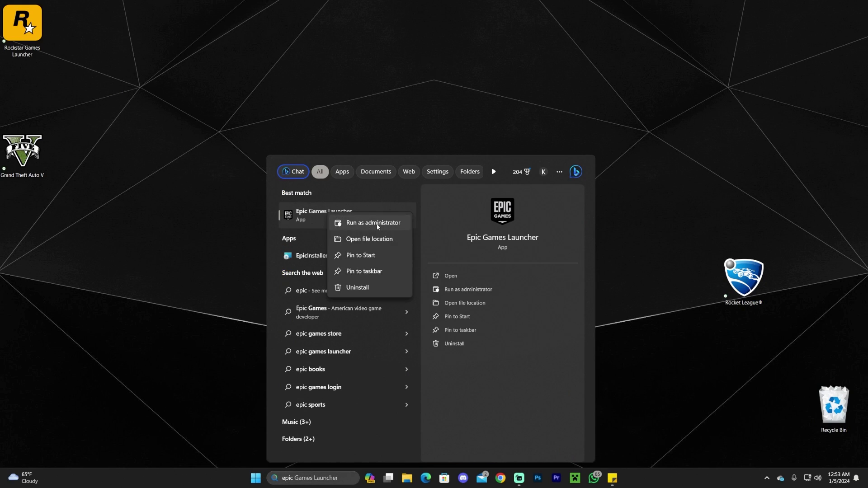
click(377, 224)
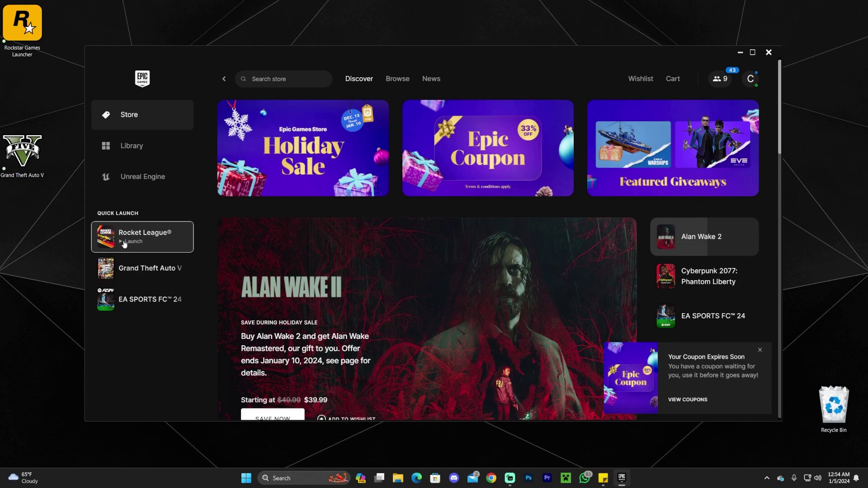
Launch Rocket League from Quick Launch in the Epic Games Launcher sidebar.
click(125, 243)
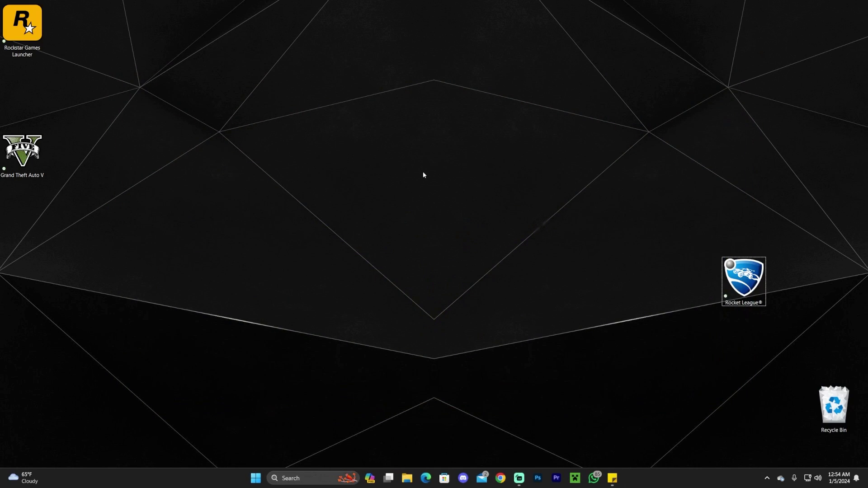
Open File Explorer and navigate to Documents\My Games.
click(407, 479)
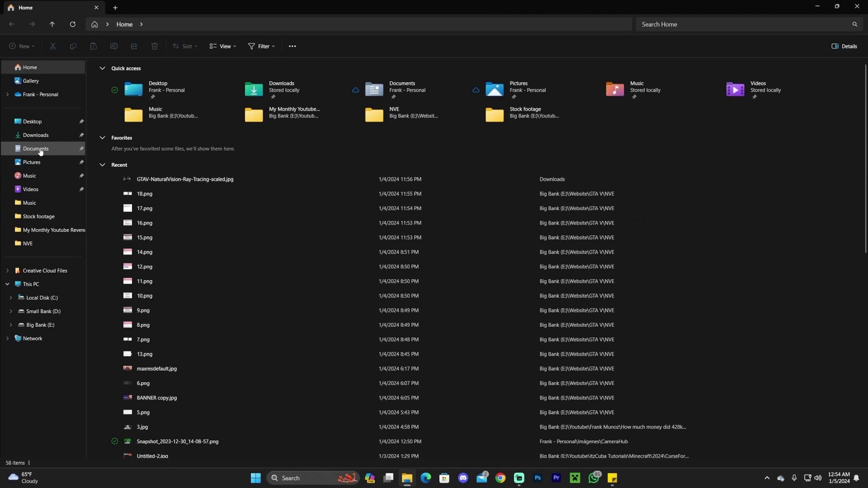
click(41, 150)
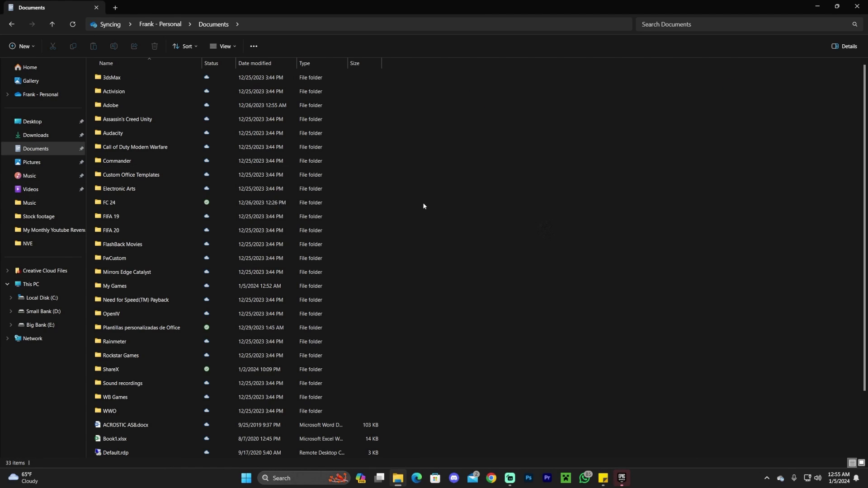
key(m)
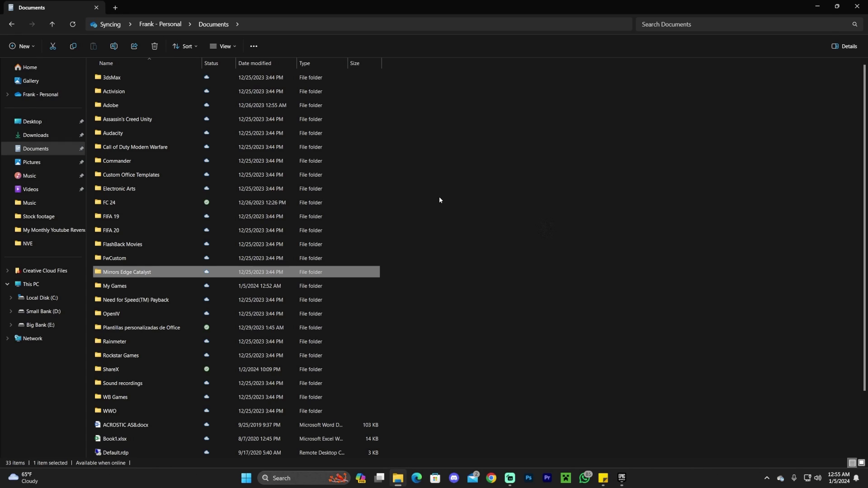
key(y)
double_click(129, 286)
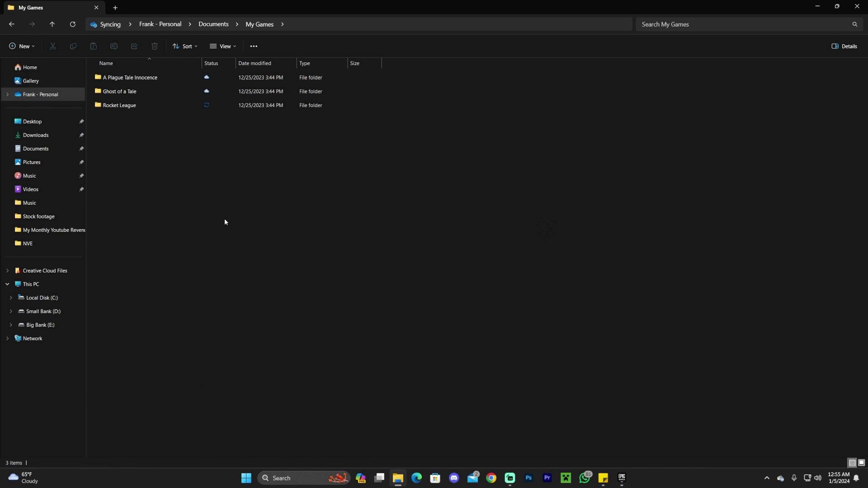
Rename the Rocket League folder to 'Rocket League old'.
click(134, 108)
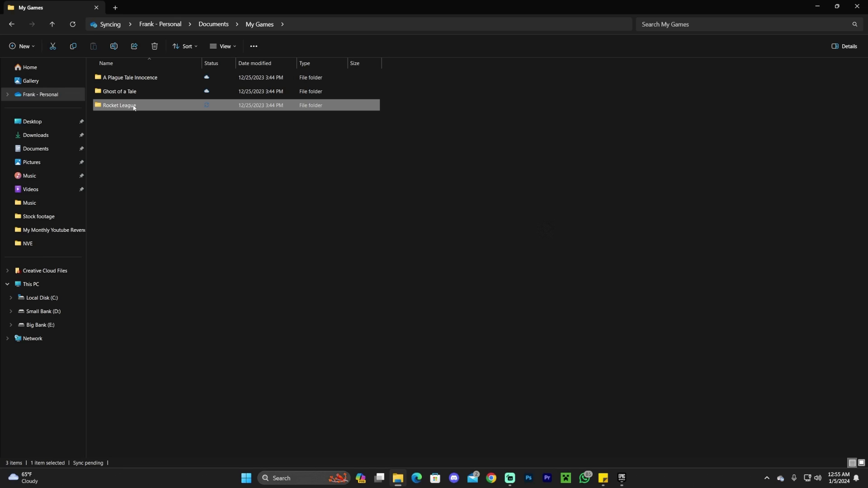
click(144, 106)
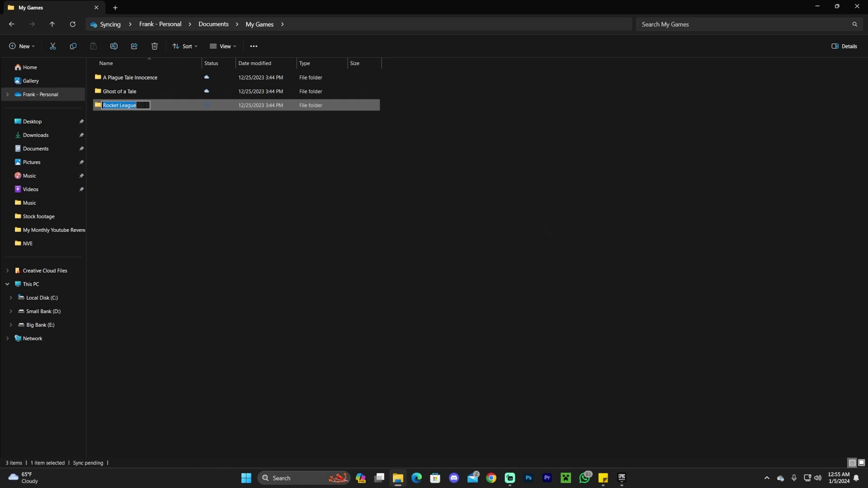
click(145, 105)
click(158, 145)
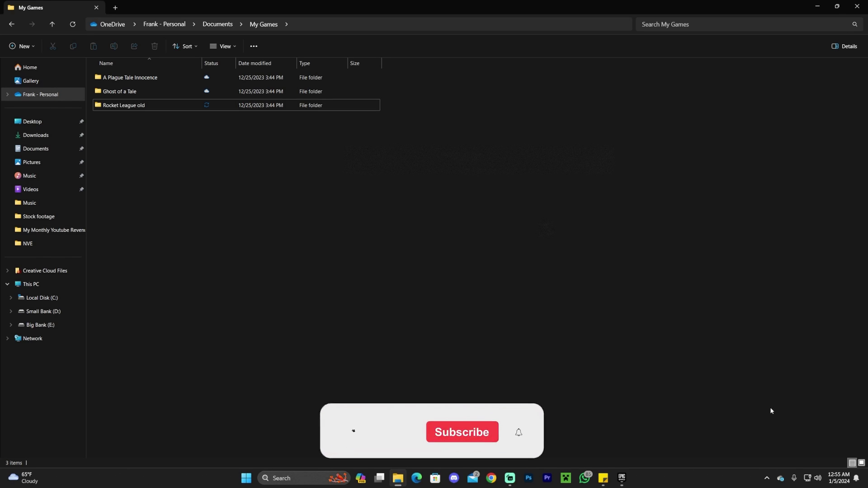
right_click(782, 480)
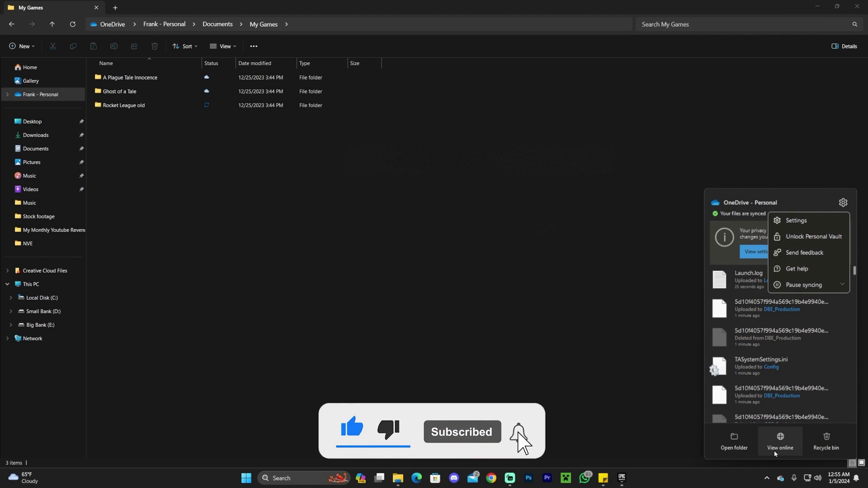
click(844, 204)
click(845, 206)
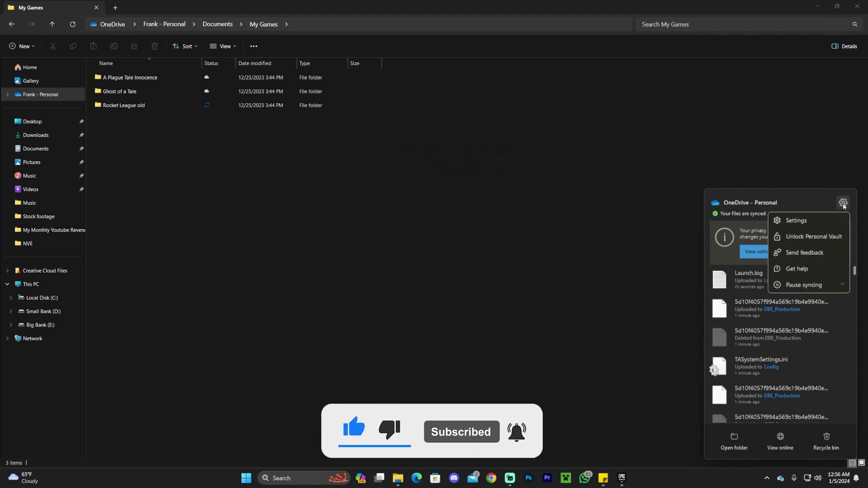
click(813, 221)
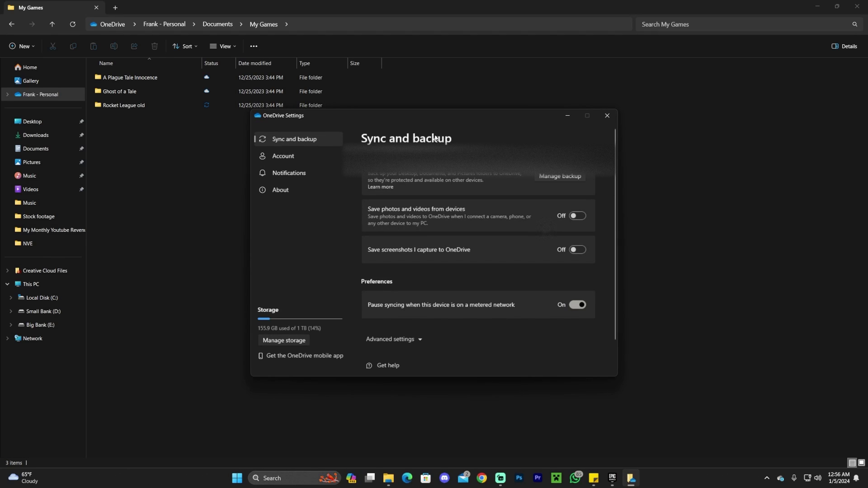
click(288, 159)
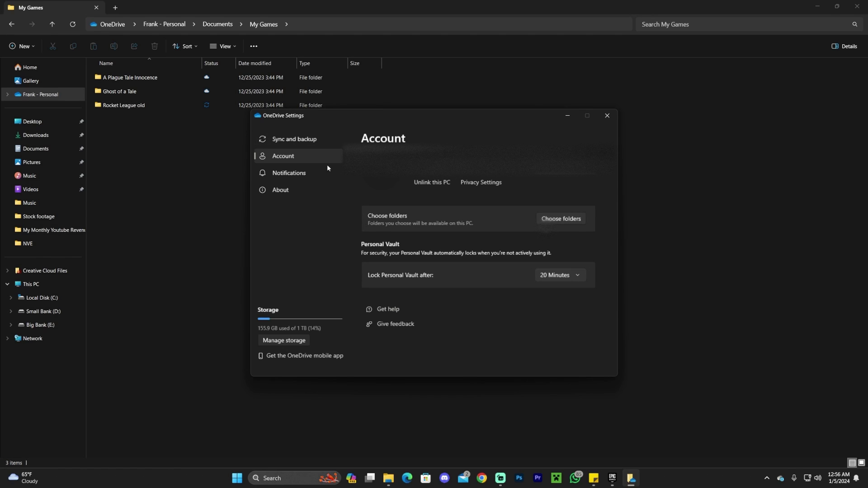
click(607, 115)
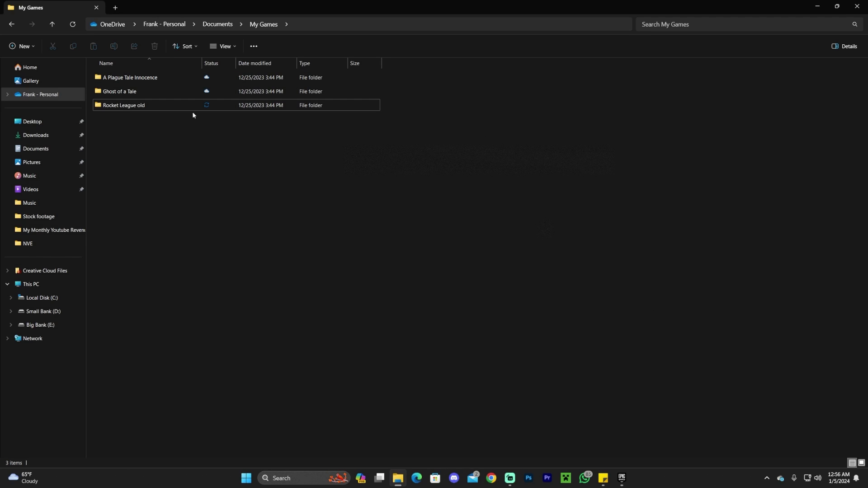
Minimize Explorer and return to Epic Games Launcher so Rocket League opens at its title screen.
click(169, 108)
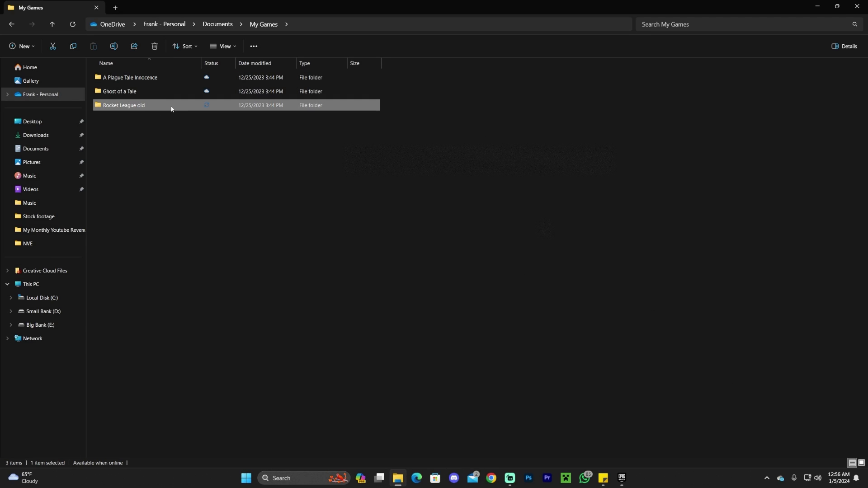
click(311, 155)
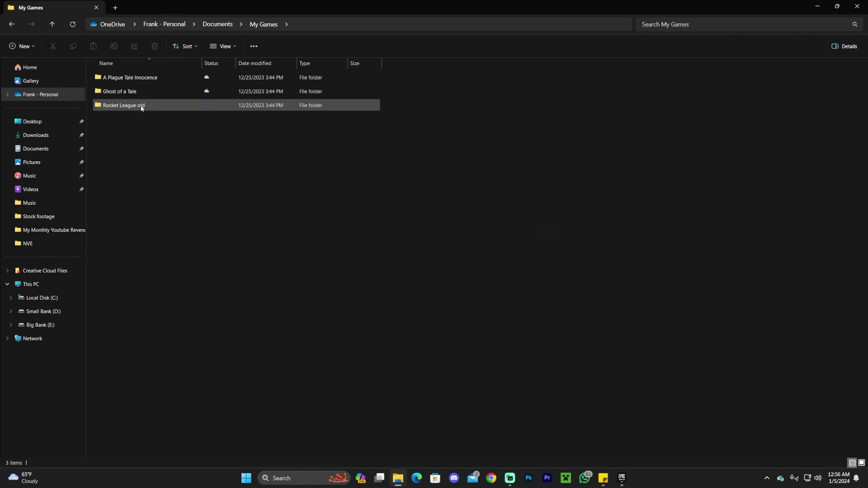
mouse_move(143, 110)
click(811, 5)
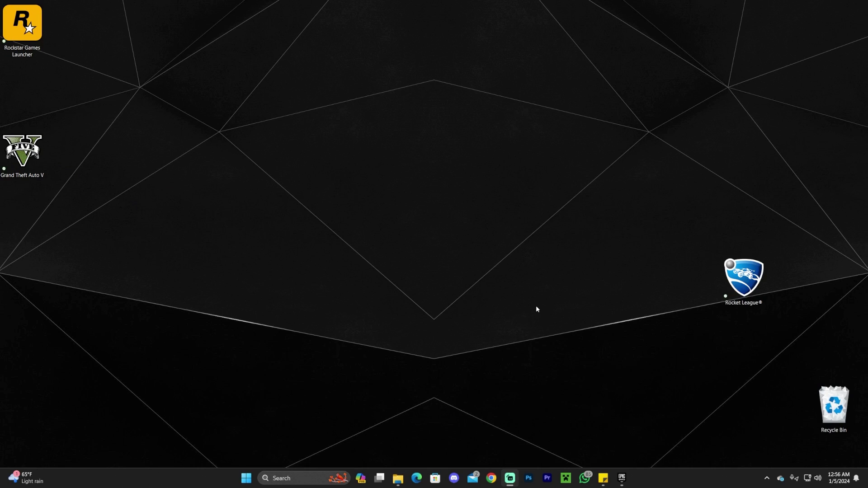
click(622, 478)
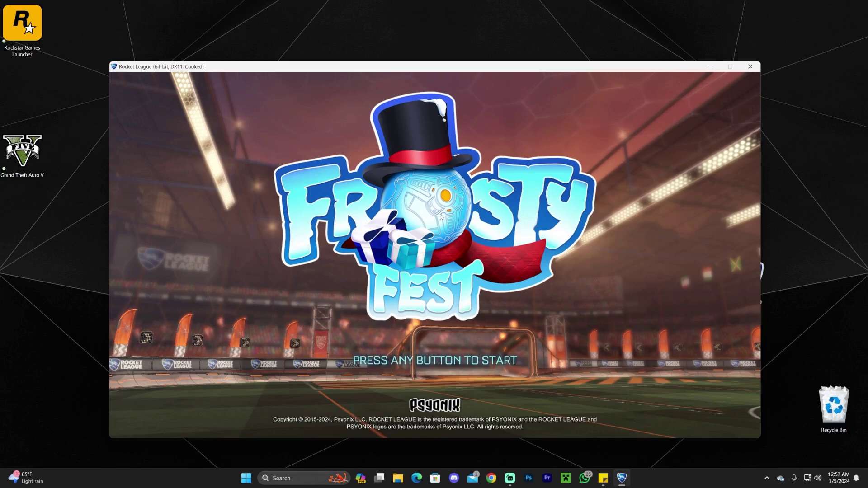
Get past the Frosty Fest title screen to Rocket League's main menu.
click(441, 216)
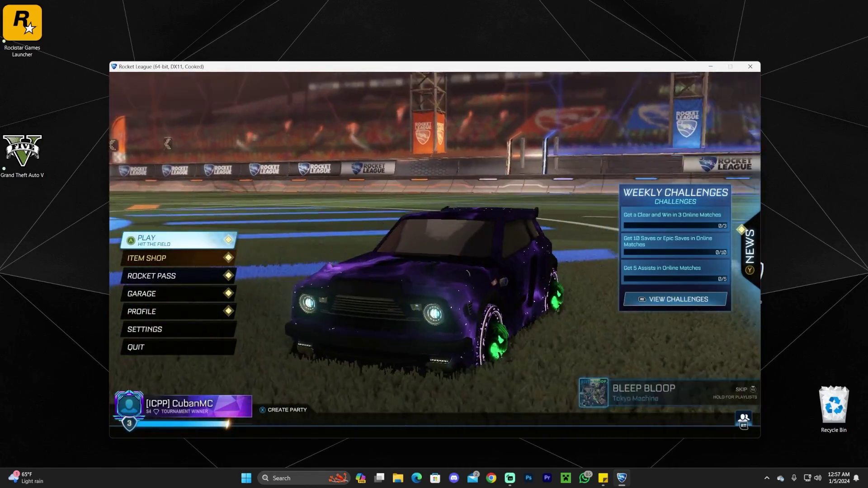